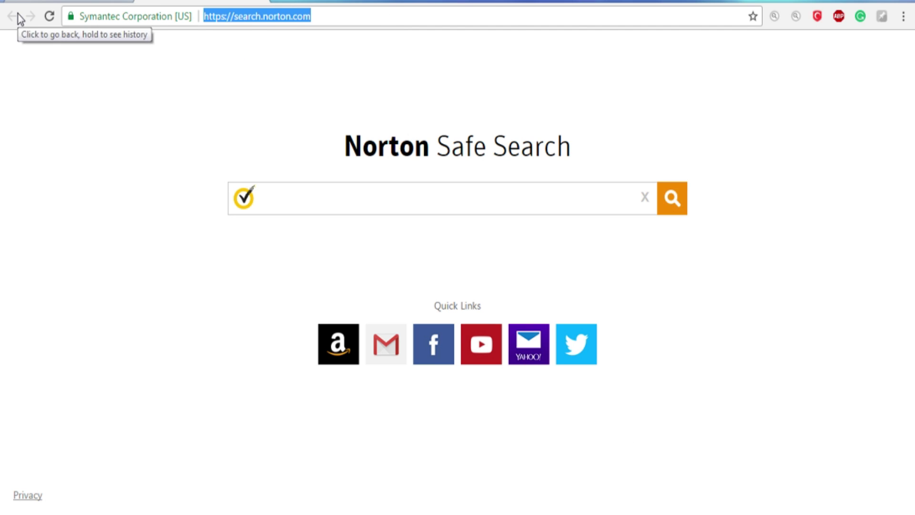
# - Enter google.com, then scroll through the Norton Safe Search results for 'hey'
pyautogui.write('google.com')
pyautogui.press('Return')
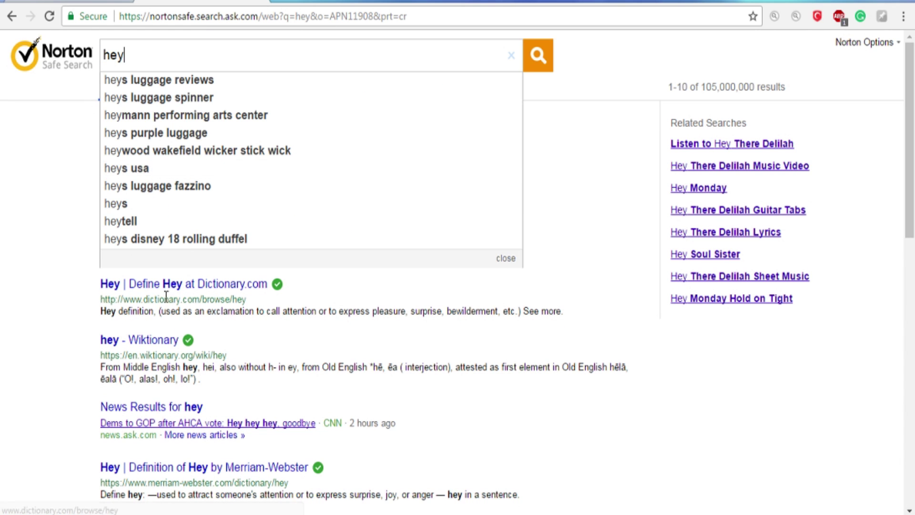
pyautogui.click(54, 168)
pyautogui.scroll(-6, 188, 339)
pyautogui.scroll(-9, 178, 321)
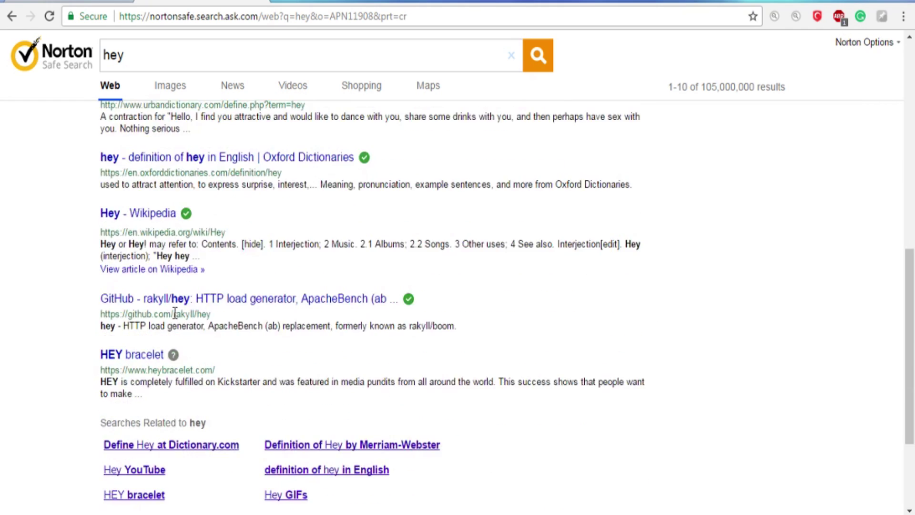
pyautogui.scroll(10, 177, 329)
pyautogui.scroll(5, 190, 310)
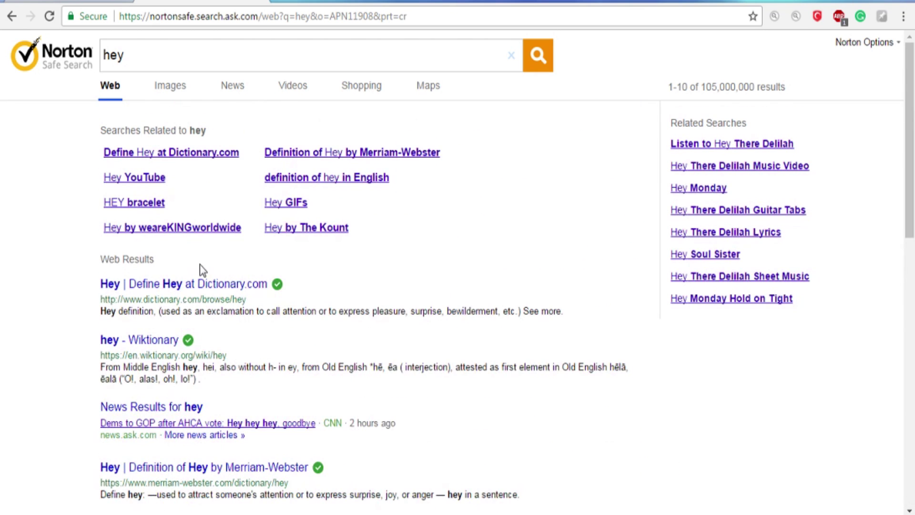
# - Replace the results-page address with google.com to load the real Google homepage
pyautogui.click(253, 16)
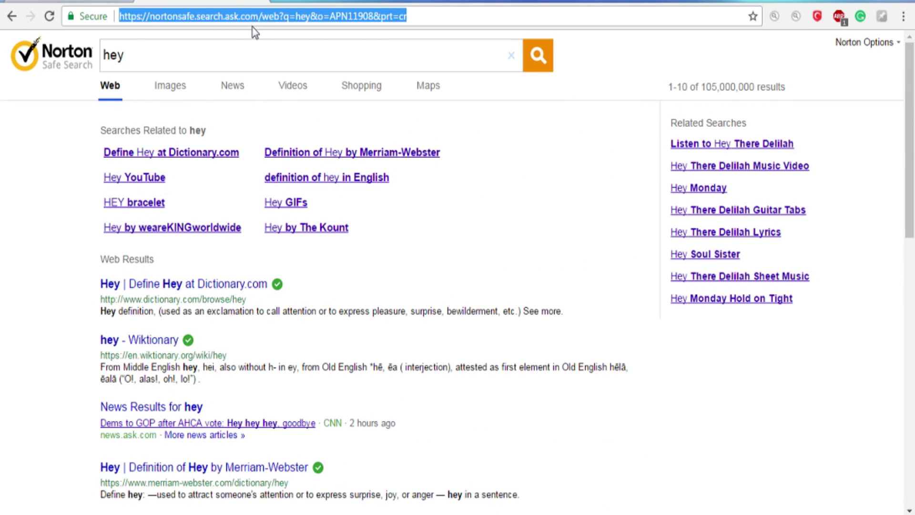
pyautogui.write('google.com')
pyautogui.press('Return')
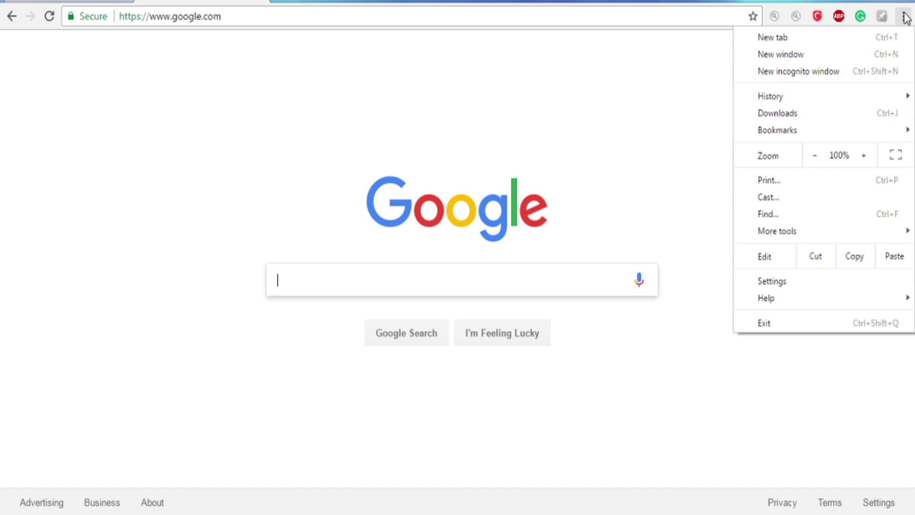
# - Reach chrome://settings via History's Clear browsing data, cancelling without clearing anything
pyautogui.click(903, 17)
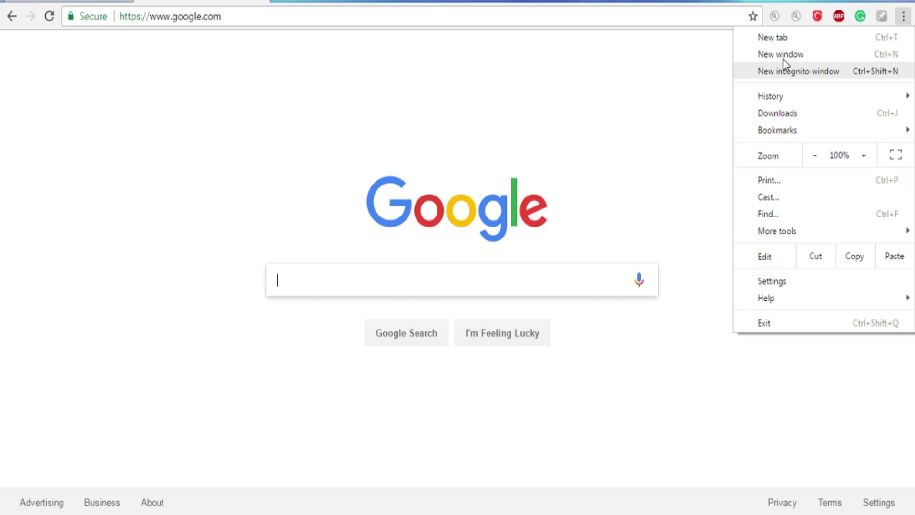
pyautogui.moveTo(767, 97)
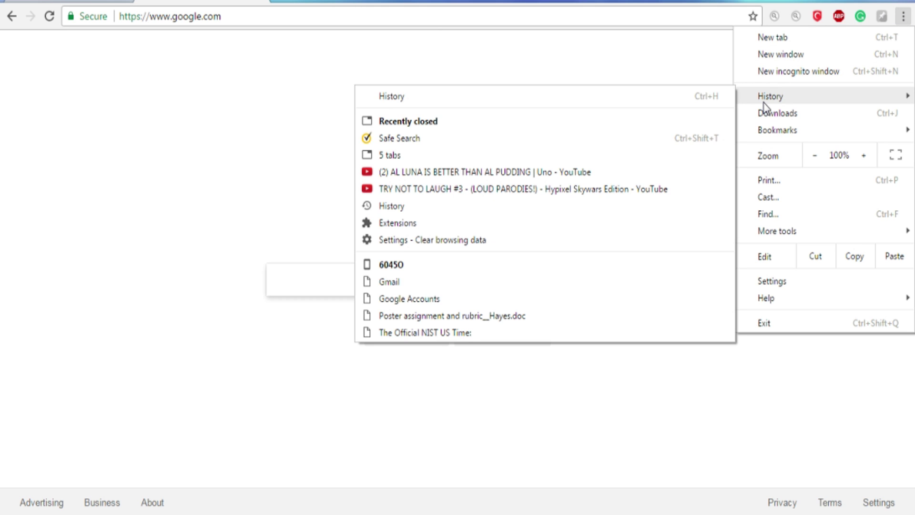
pyautogui.click(426, 98)
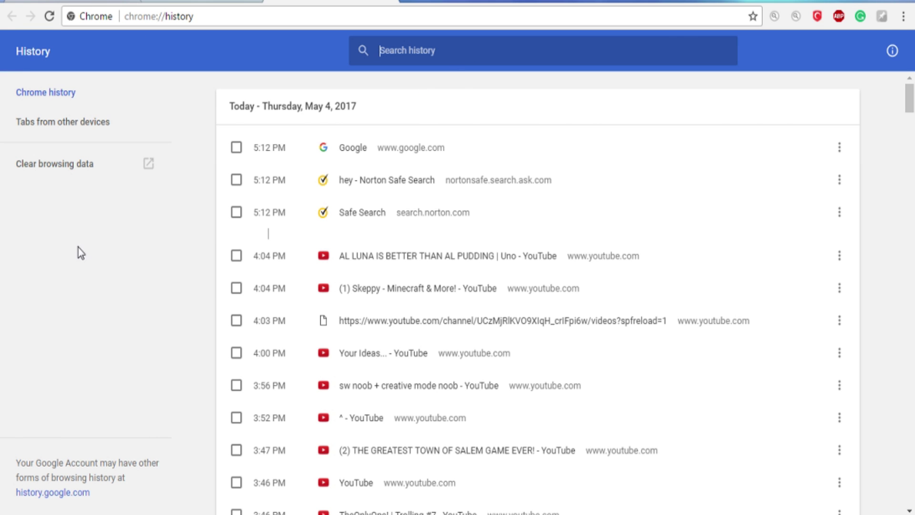
pyautogui.click(54, 169)
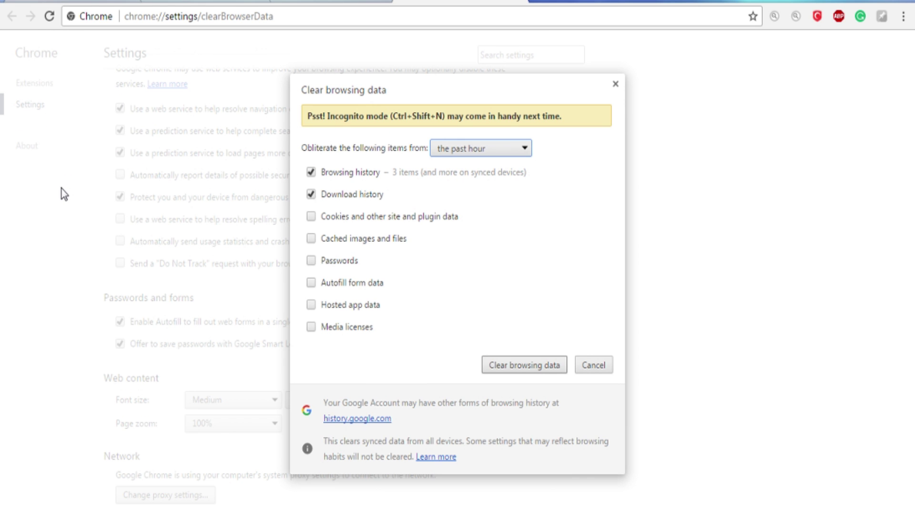
pyautogui.click(594, 365)
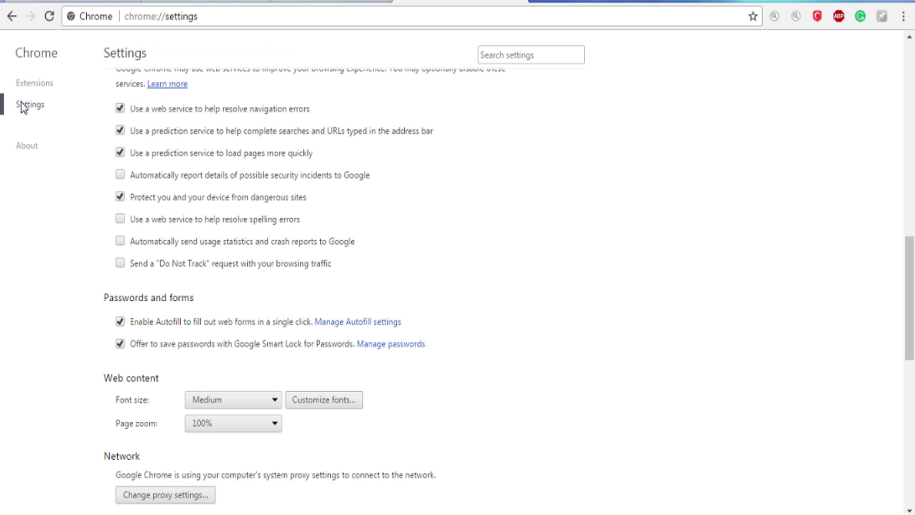
# - Show the Extensions list and find the enabled Norton Home Page and Norton Safe Search entries
pyautogui.click(43, 85)
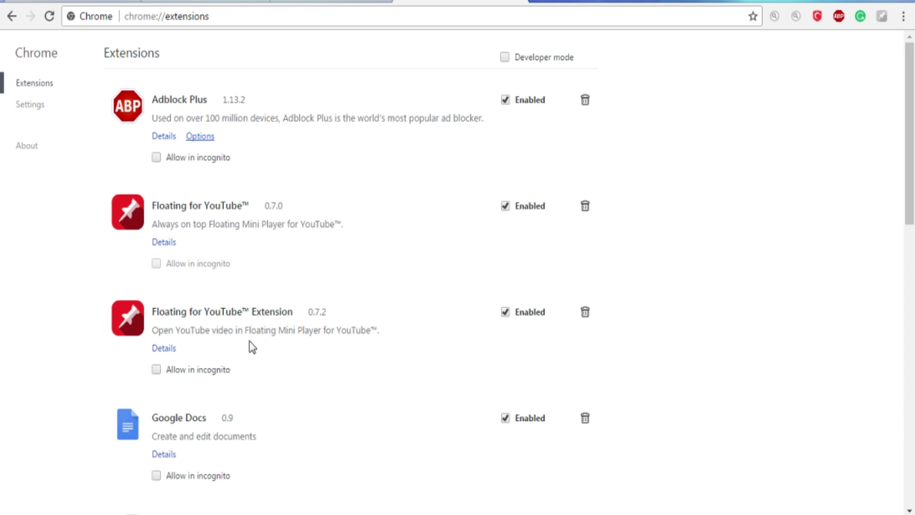
pyautogui.scroll(-1, 255, 271)
pyautogui.scroll(-5, 256, 272)
pyautogui.scroll(6, 257, 224)
pyautogui.scroll(-10, 273, 241)
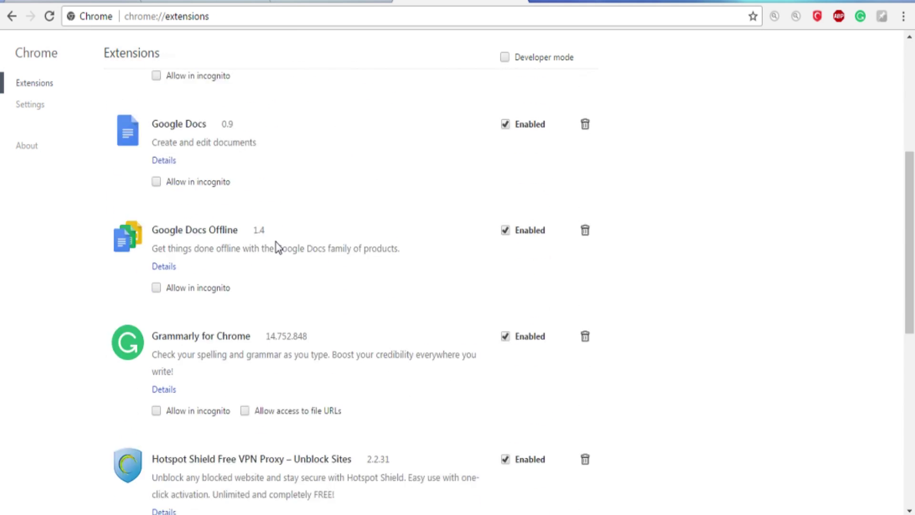
pyautogui.scroll(-3, 278, 243)
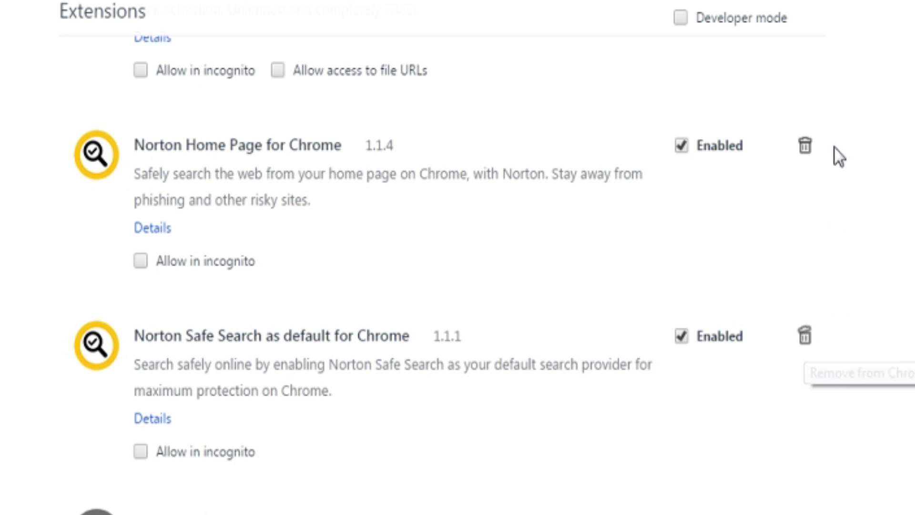
# - Untick Enabled for Norton Home Page for Chrome and Norton Safe Search as default
pyautogui.click(681, 145)
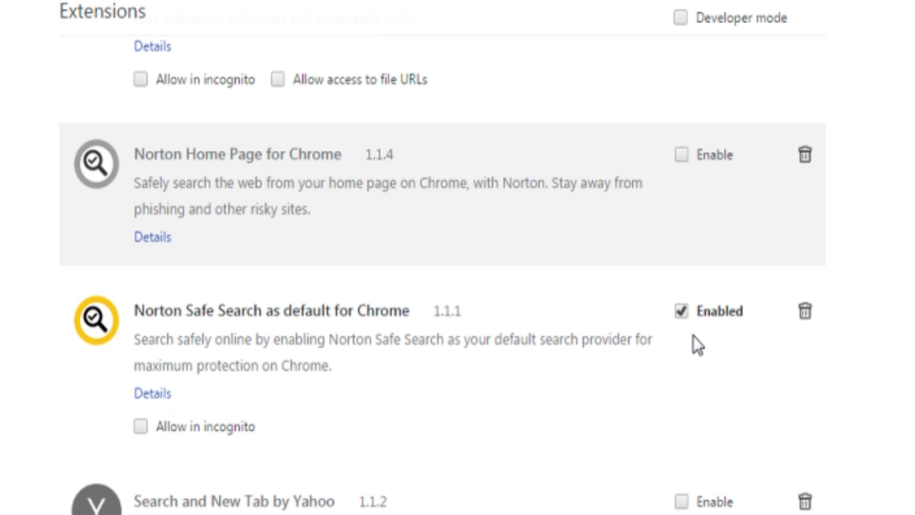
pyautogui.click(681, 310)
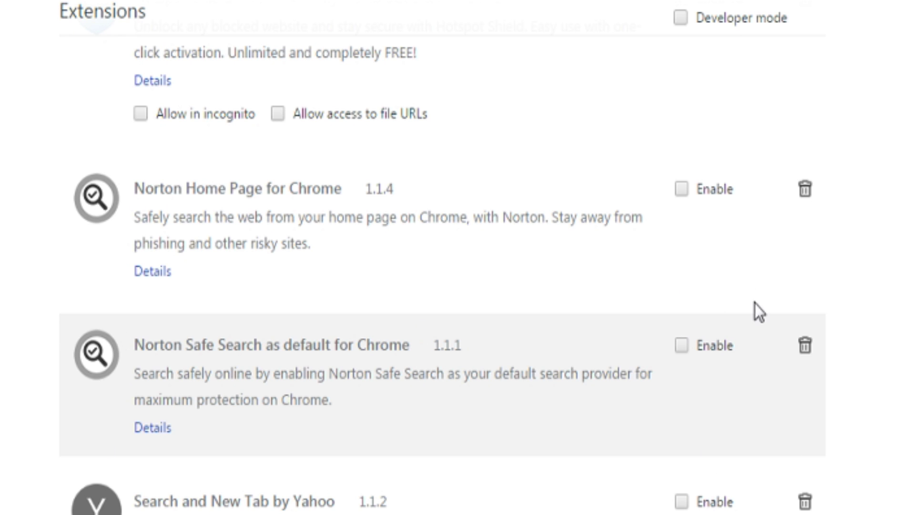
pyautogui.click(694, 345)
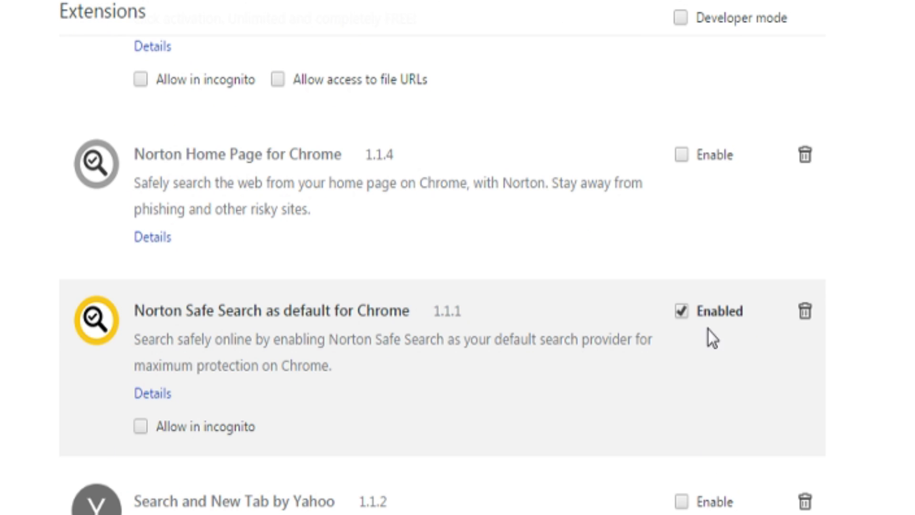
pyautogui.click(708, 309)
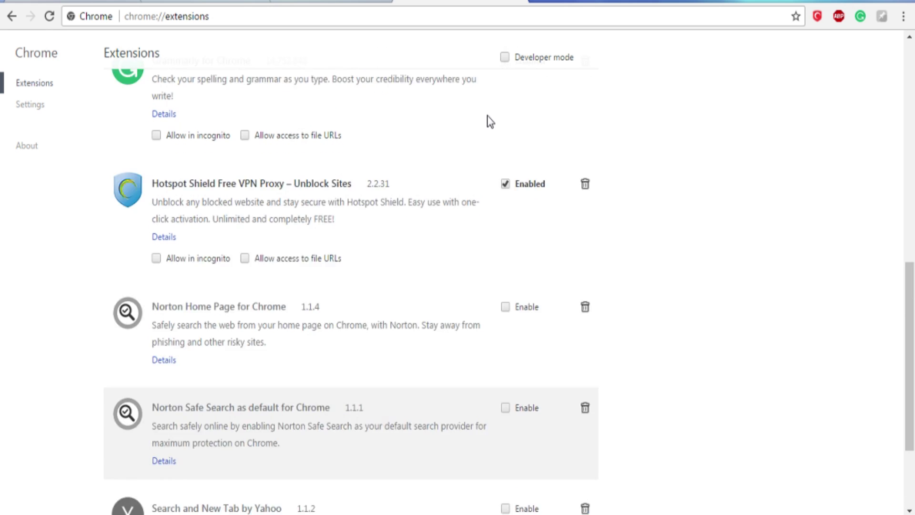
pyautogui.scroll(10, 486, 120)
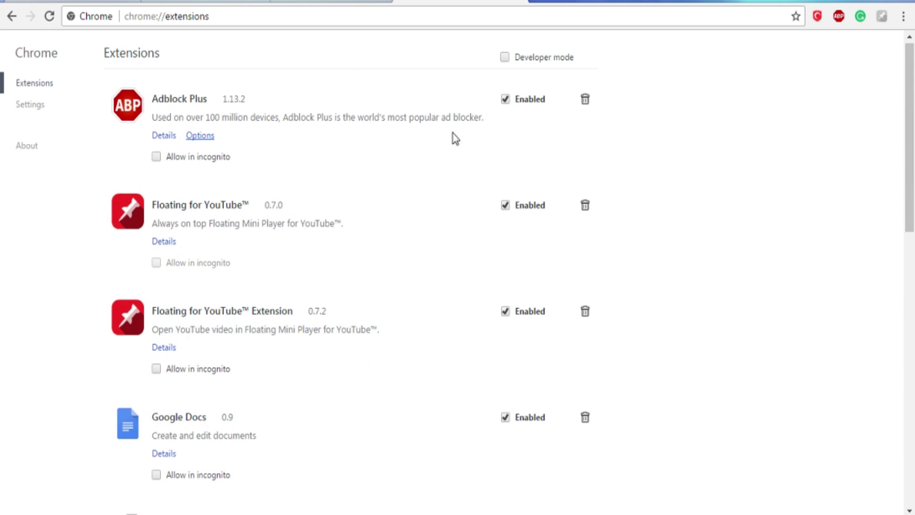
pyautogui.scroll(-12, 453, 137)
pyautogui.scroll(-1, 452, 136)
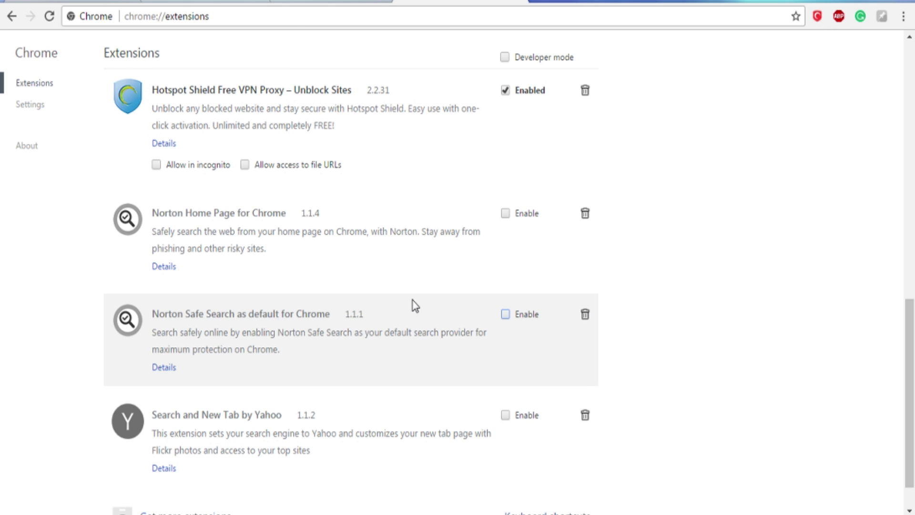
pyautogui.click(506, 214)
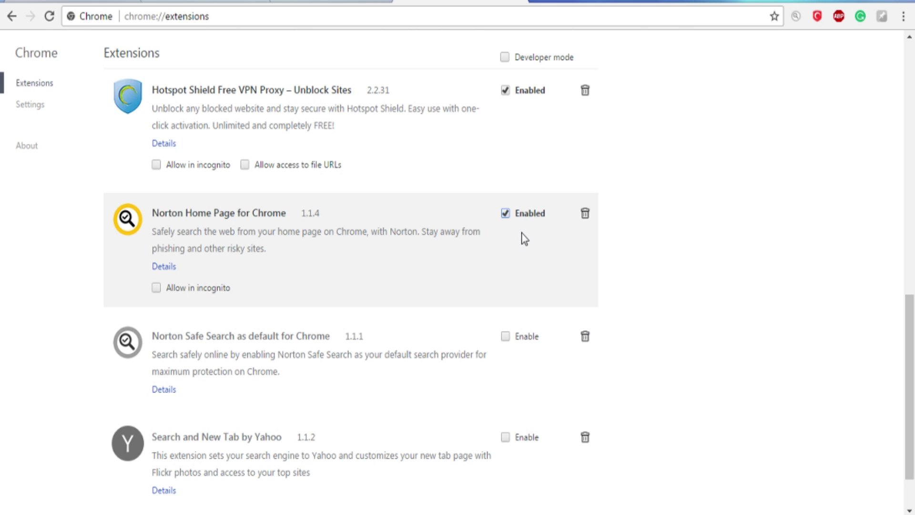
pyautogui.click(505, 213)
pyautogui.click(506, 314)
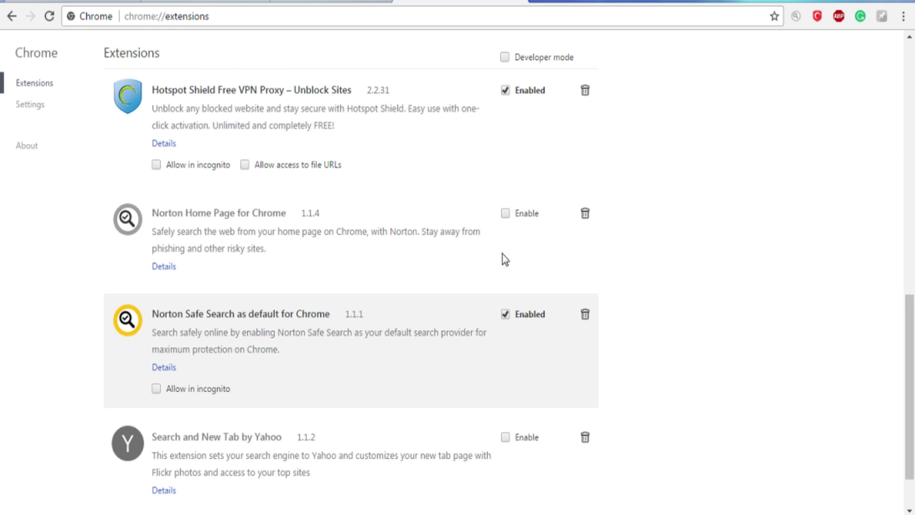
pyautogui.click(505, 314)
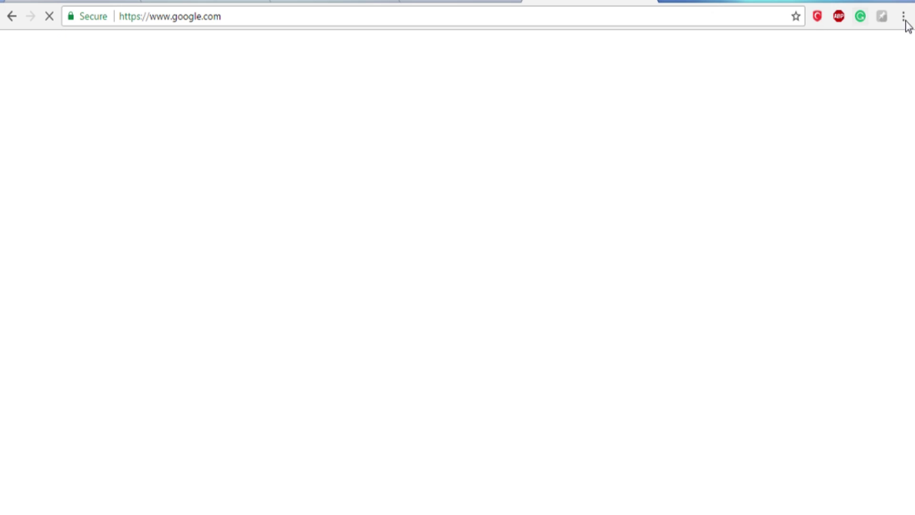
# - Go through History to Clear browsing data and close it without clearing
pyautogui.click(905, 20)
pyautogui.moveTo(784, 98)
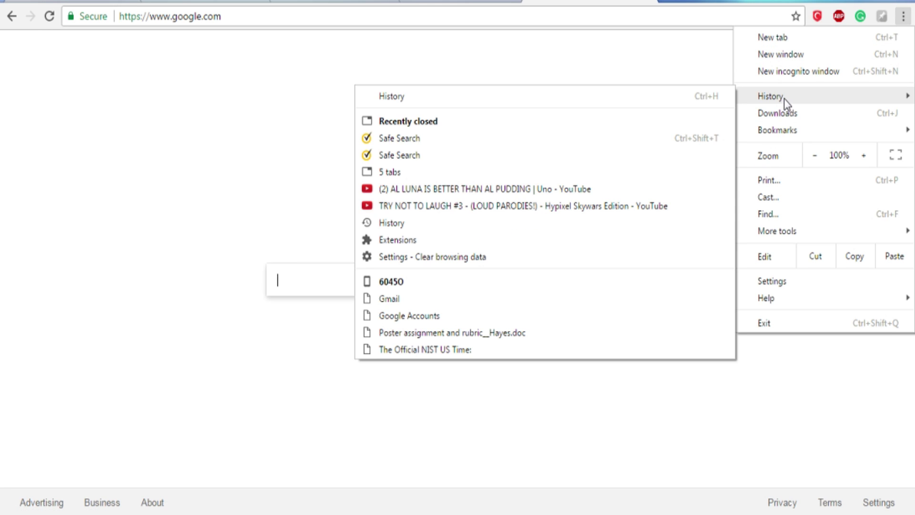
pyautogui.click(439, 101)
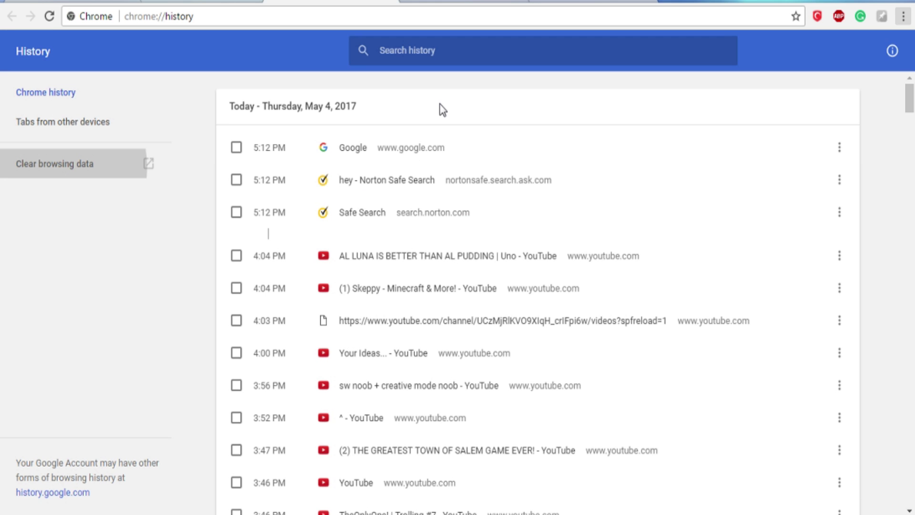
pyautogui.click(50, 165)
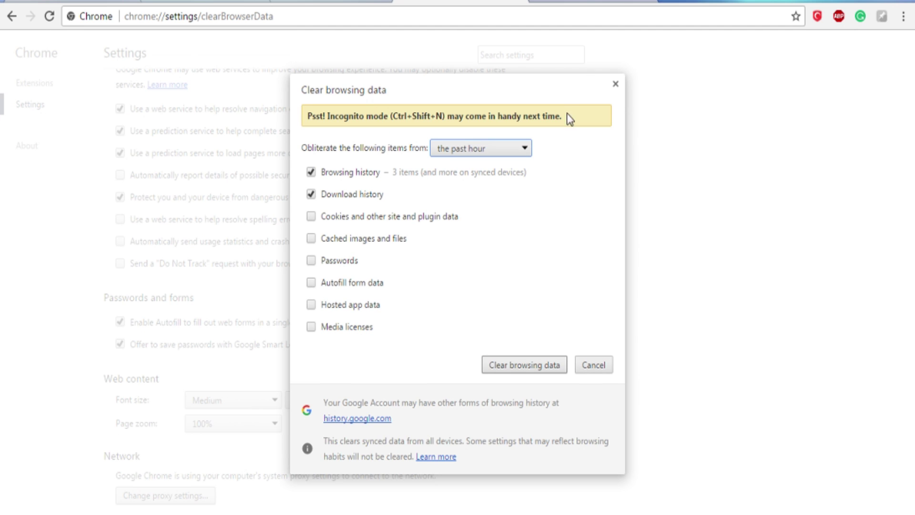
pyautogui.click(615, 84)
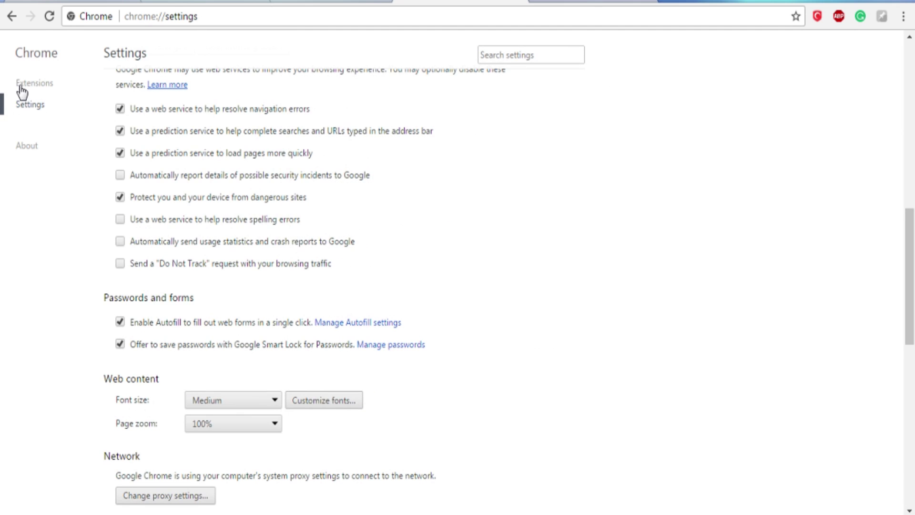
# - On the Extensions page, leave Norton Home Page for Chrome disabled after toggling it
pyautogui.click(21, 86)
pyautogui.scroll(-10, 243, 247)
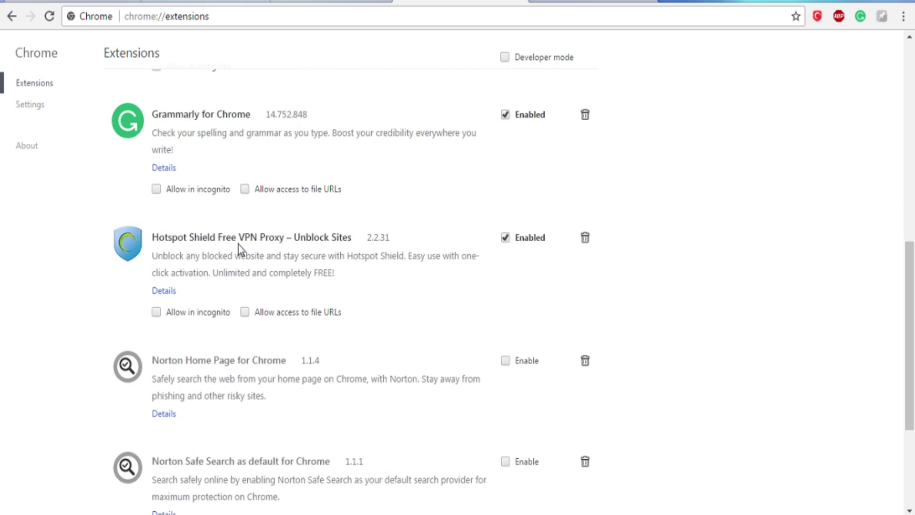
pyautogui.scroll(-4, 243, 258)
pyautogui.click(505, 168)
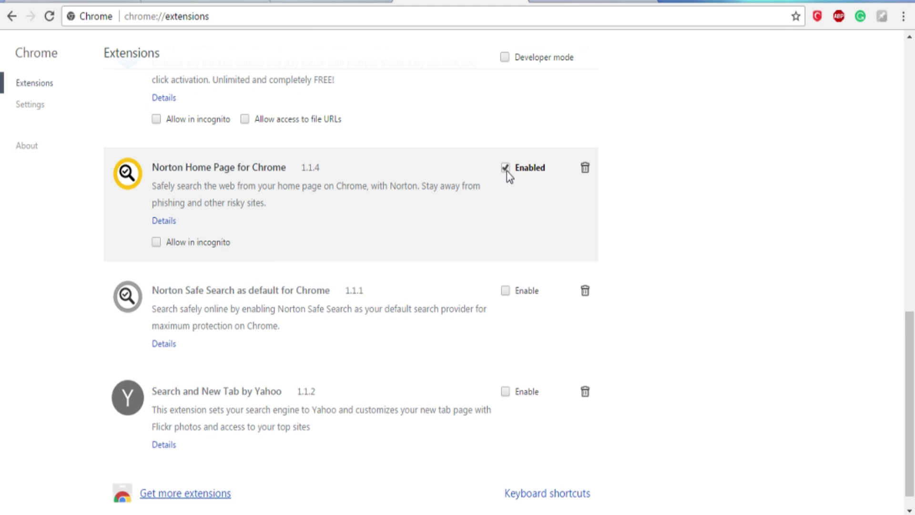
pyautogui.click(507, 170)
pyautogui.click(507, 172)
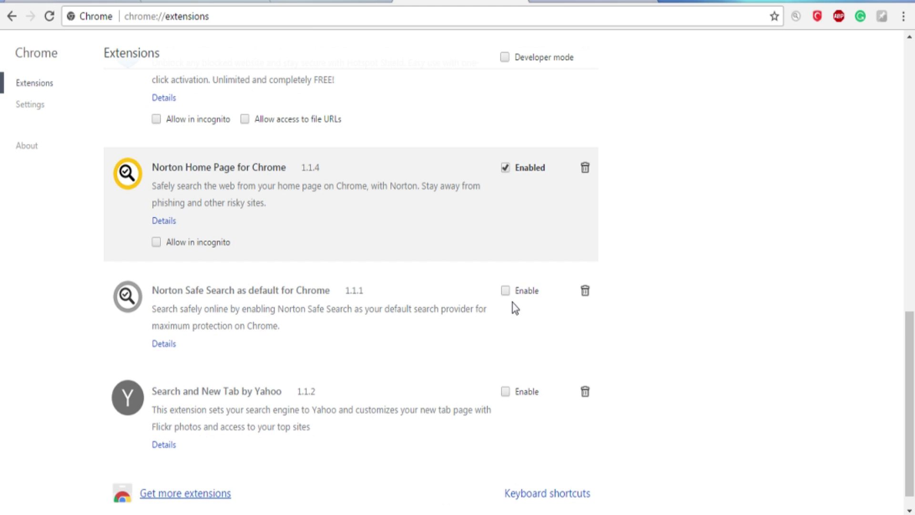
pyautogui.click(505, 169)
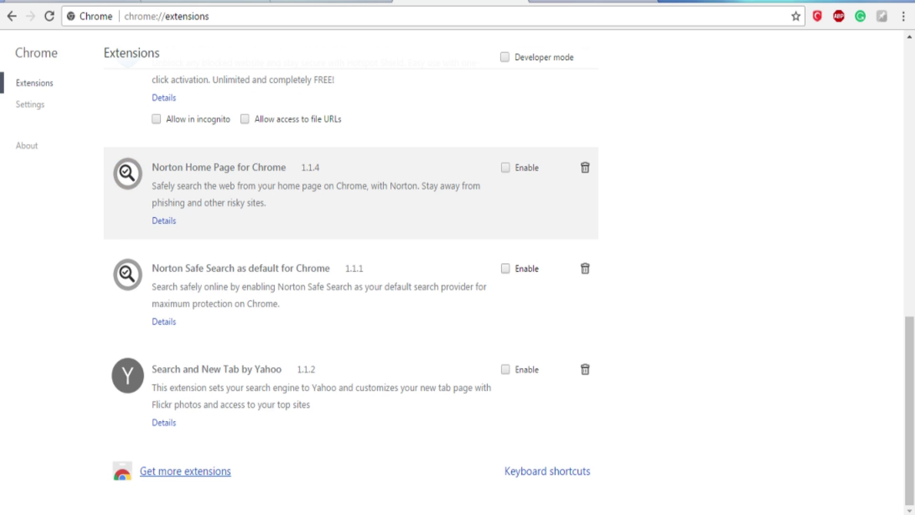